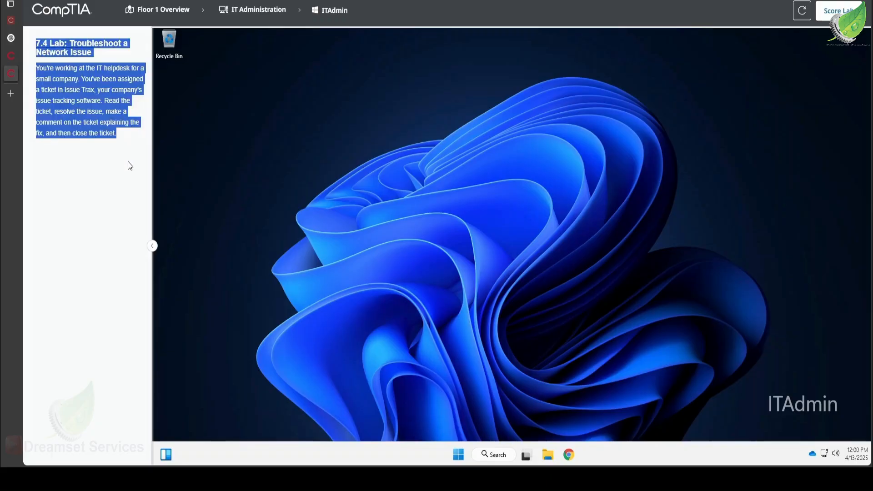
Open Issue Trax from the Start search, maximize it, and open ticket 25, Can't connect to Internet
left_click(118, 188)
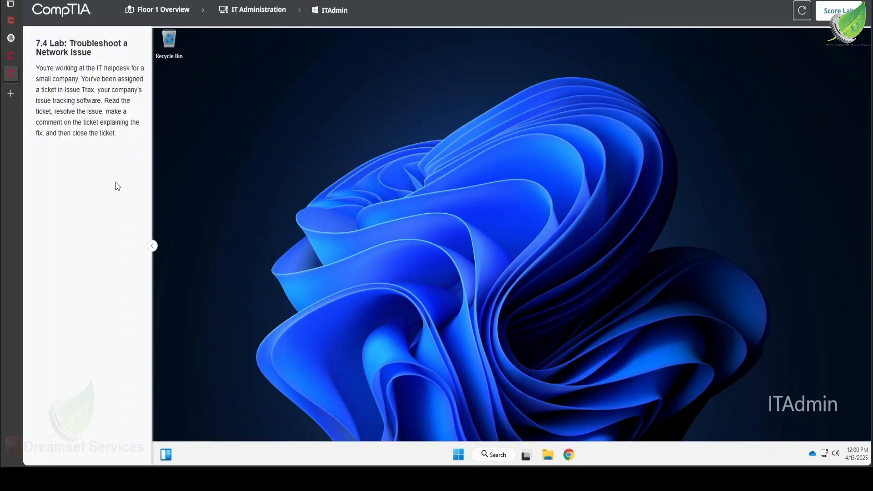
key("ctrl+shift+u")
left_click(460, 456)
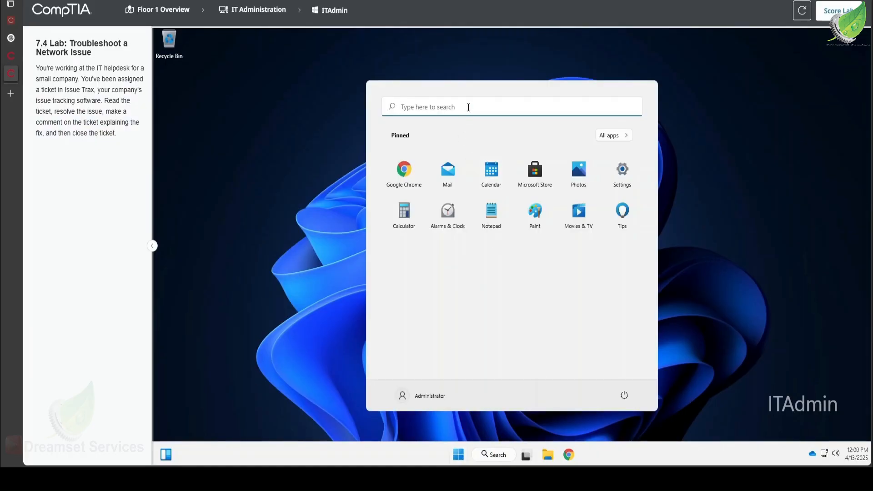
left_click(469, 106)
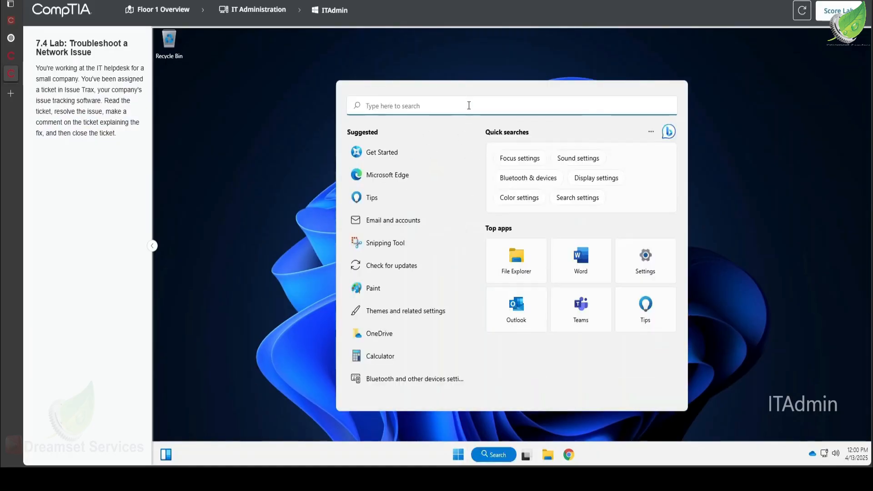
type("tra")
key("Return")
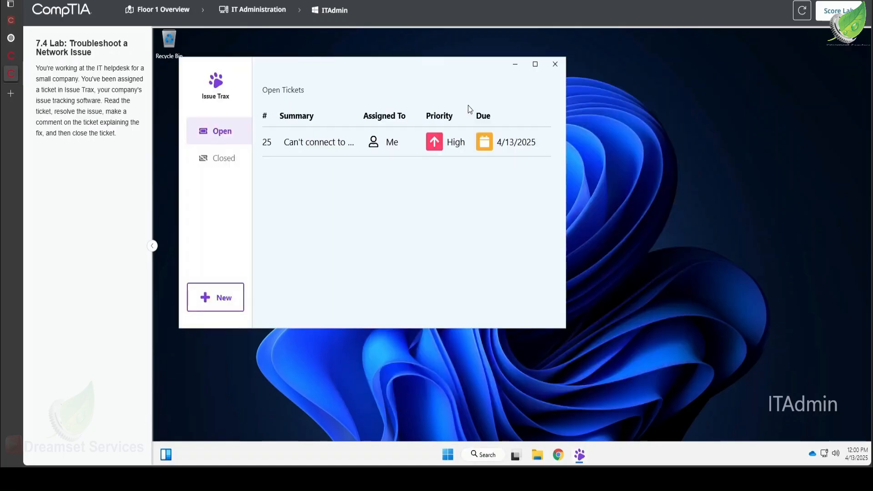
left_click(534, 64)
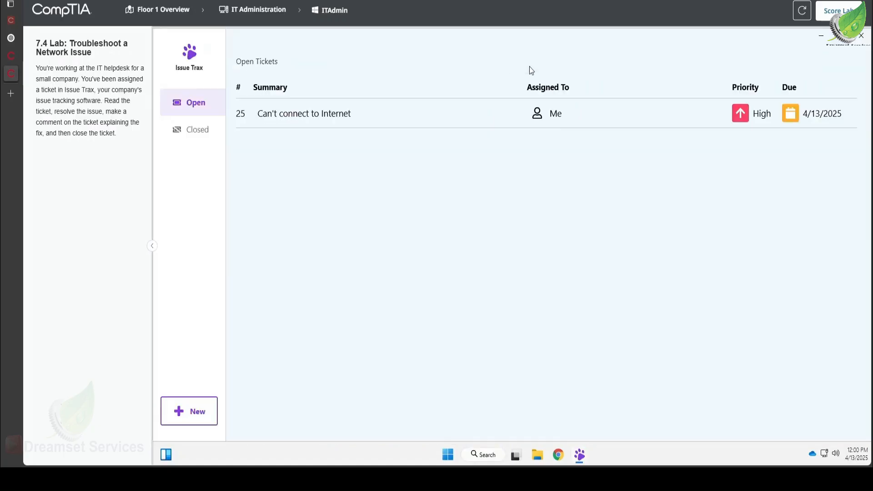
left_click(269, 115)
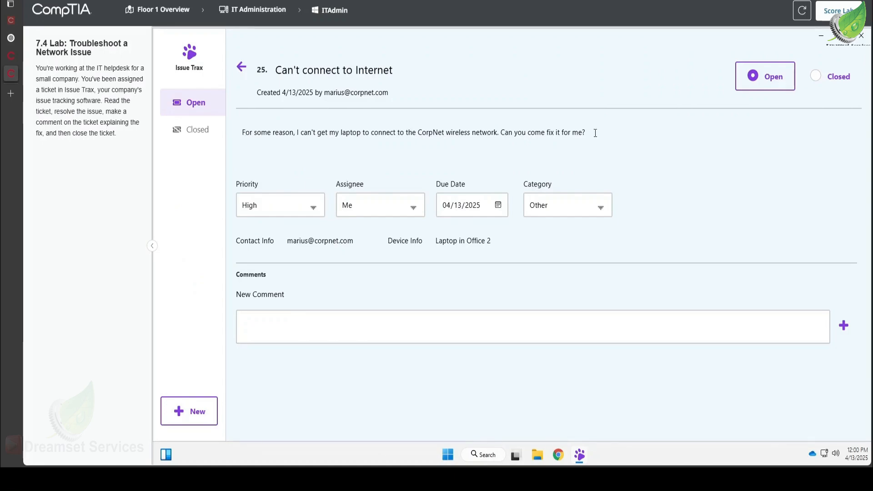
Post a comment greeting the requester by name: "We are working on it. Thank you for your patience."
left_click(346, 319)
type("Hi Marius. We are working on it")
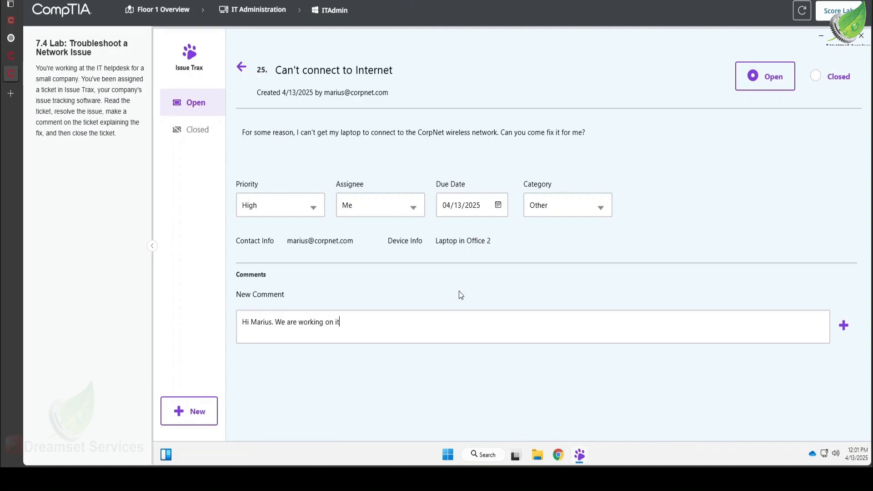
type(". Thank you for you r patience.")
left_click(845, 325)
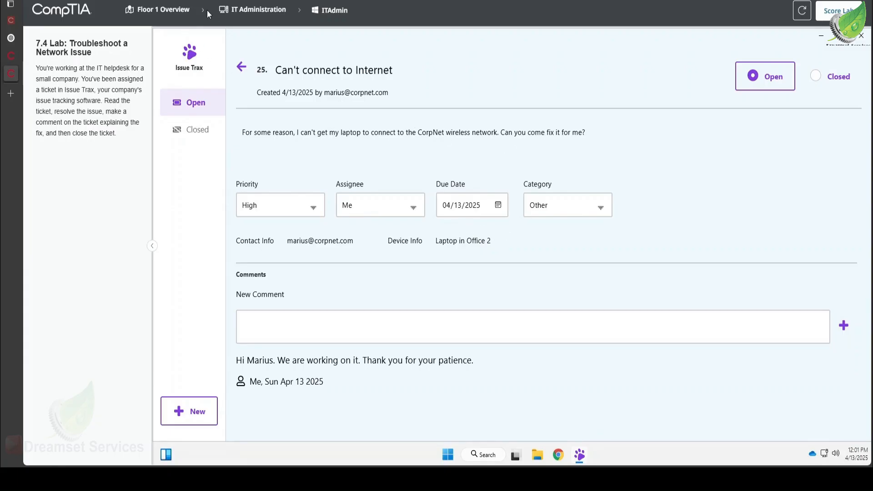
Go to the Office 2 hardware view, open the Office2-Lap laptop's desktop, and check its network status
left_click(188, 13)
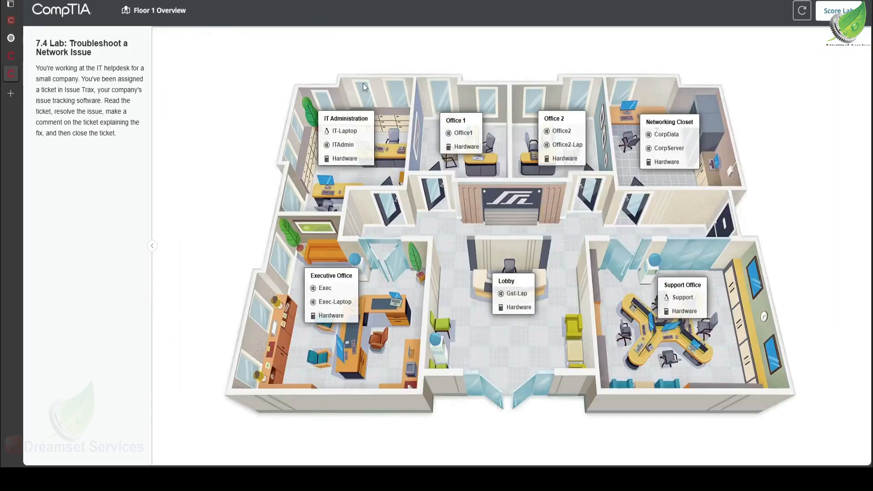
left_click(550, 155)
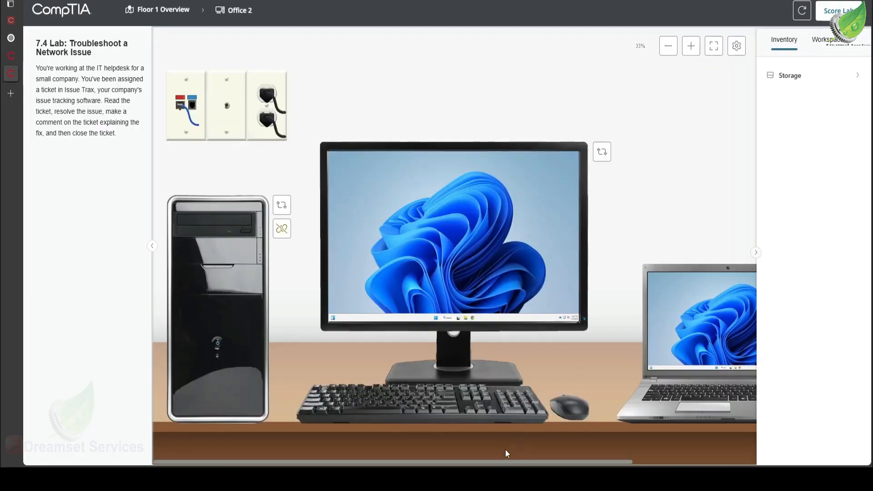
left_click_drag(505, 464, 623, 447)
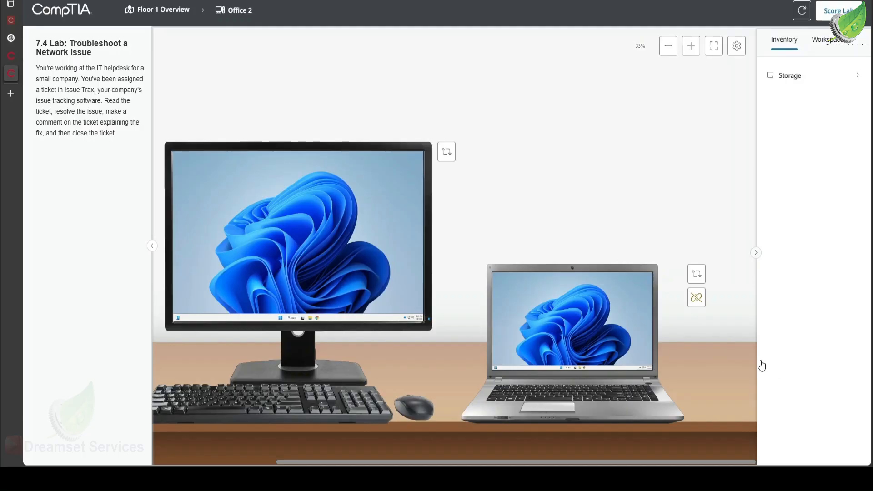
left_click(746, 361)
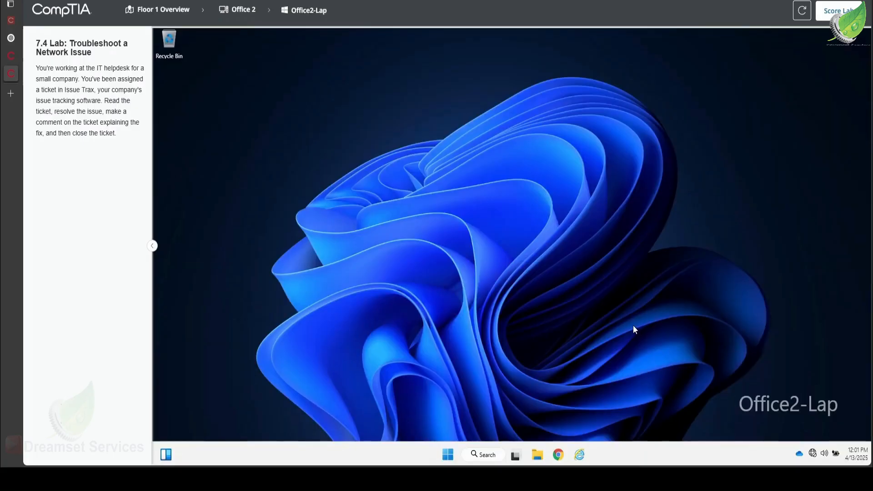
left_click(818, 454)
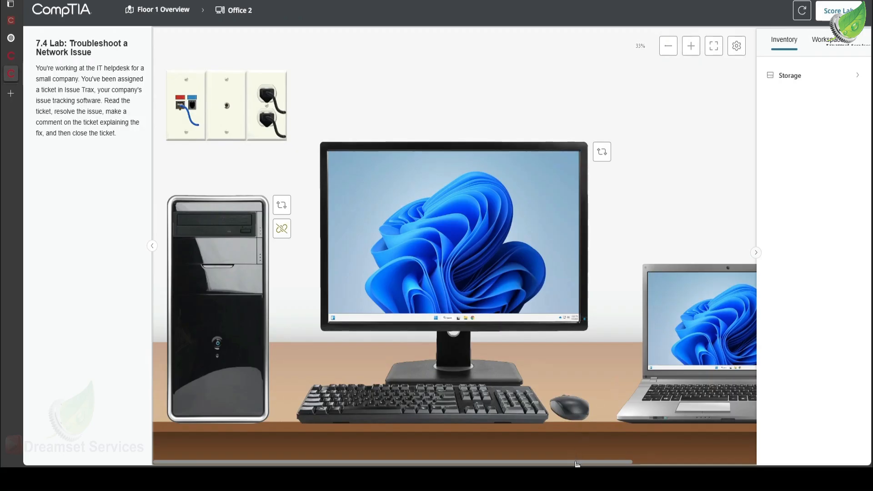
Turn on the wireless switch on the front of the laptop and return to the laptop's desktop
left_click_drag(577, 462, 743, 460)
left_click_drag(795, 454, 669, 419)
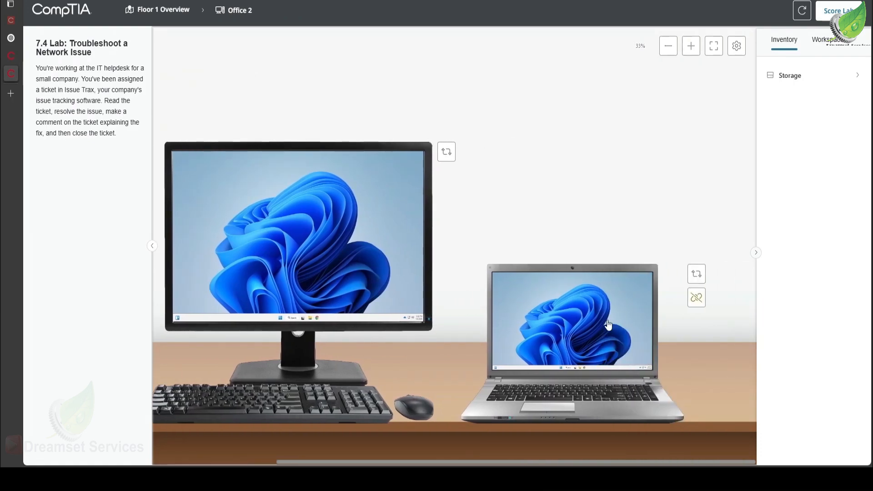
left_click(563, 309)
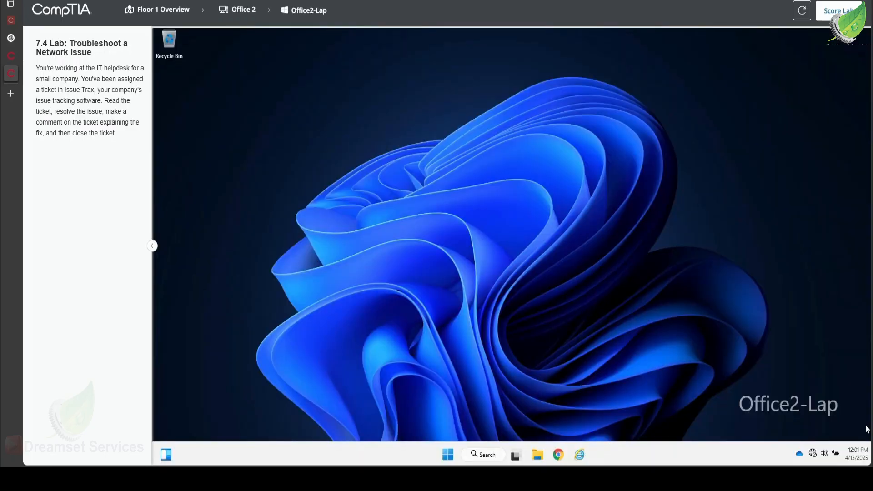
Connect the laptop to the CorpNet wireless network with Connect Automatically checked
left_click(813, 453)
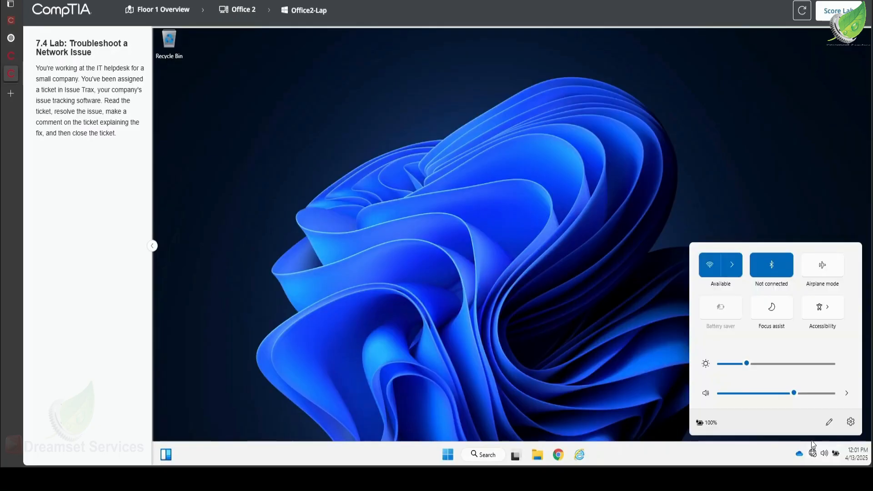
left_click(732, 267)
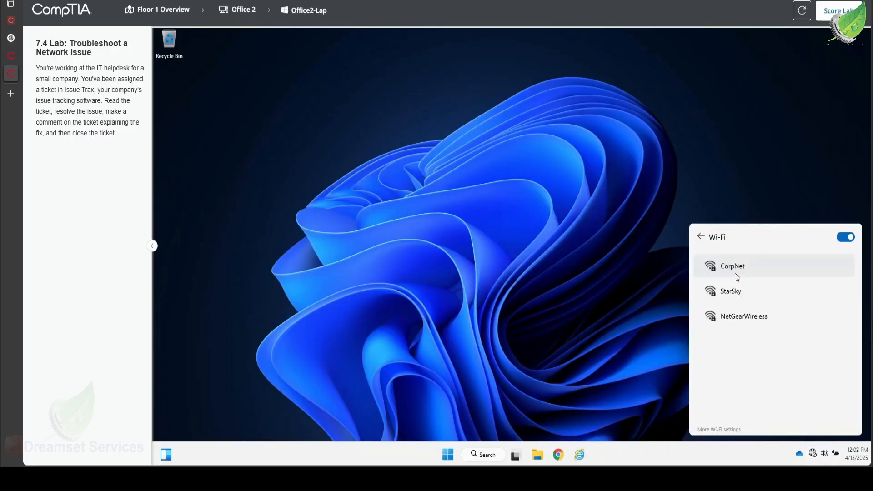
left_click(764, 269)
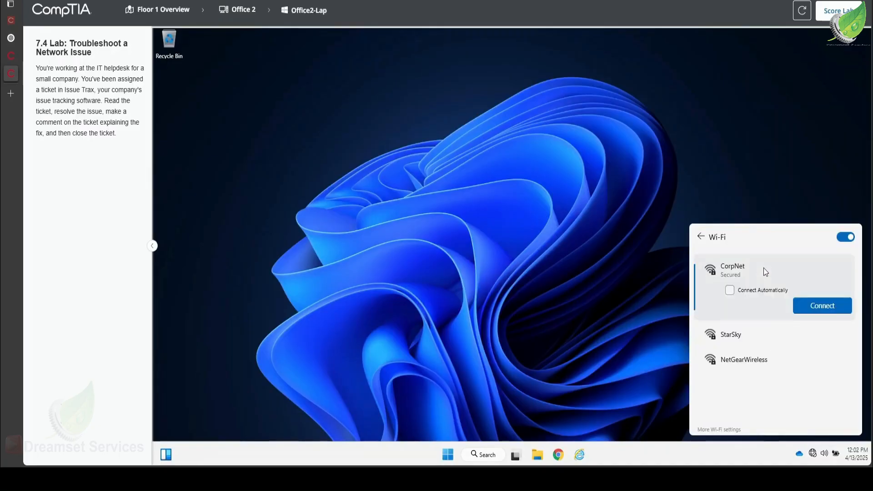
left_click(773, 292)
left_click(822, 309)
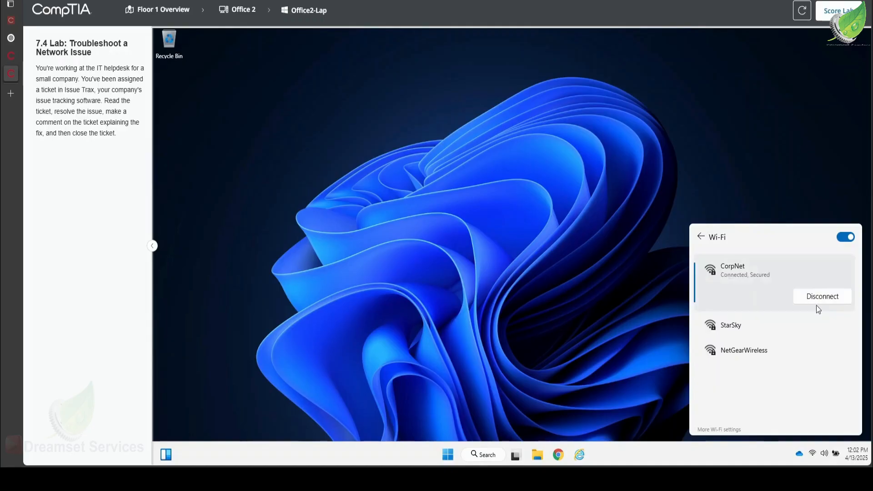
Open Chrome on the laptop and search for "goo" to test the internet connection
left_click(546, 259)
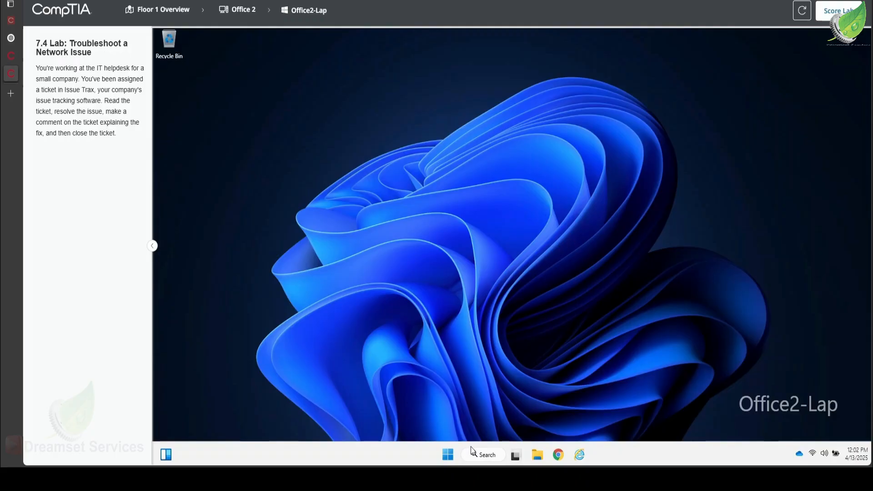
left_click(561, 455)
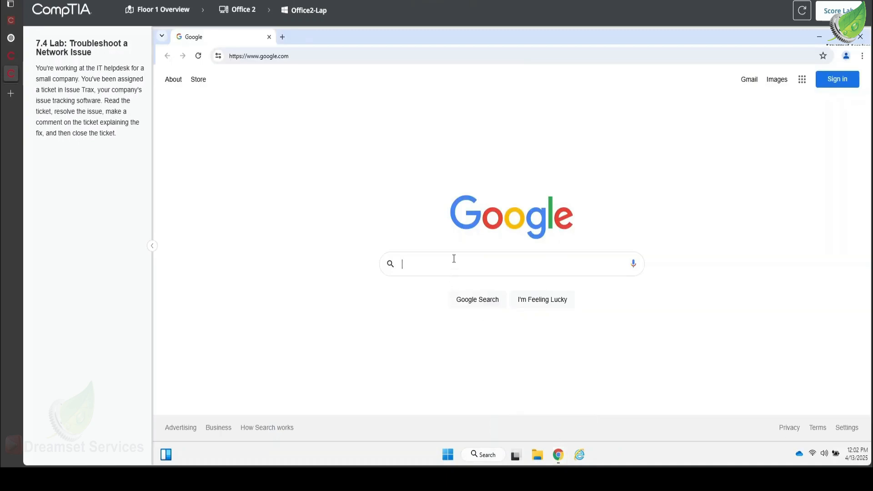
type("goo")
key("Return")
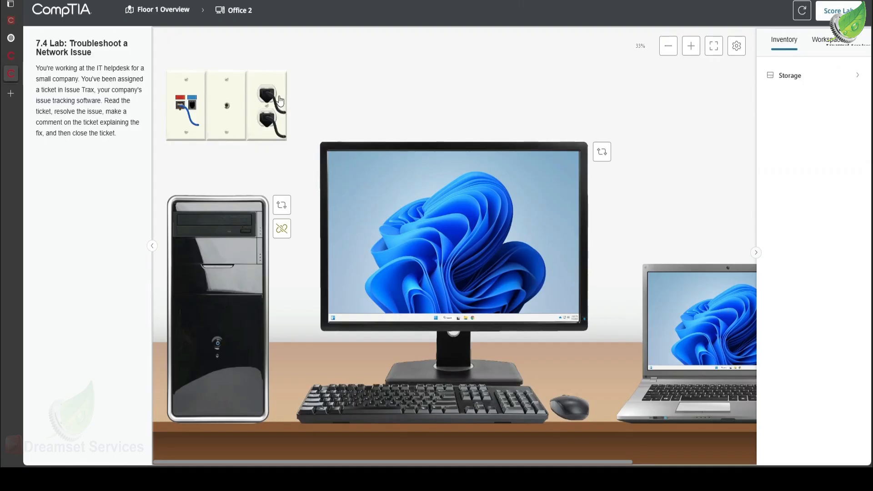
Return to ITAdmin and comment to the requester that the problem has been solve; the wireless adapter switch was off on the laptop's front
left_click(162, 14)
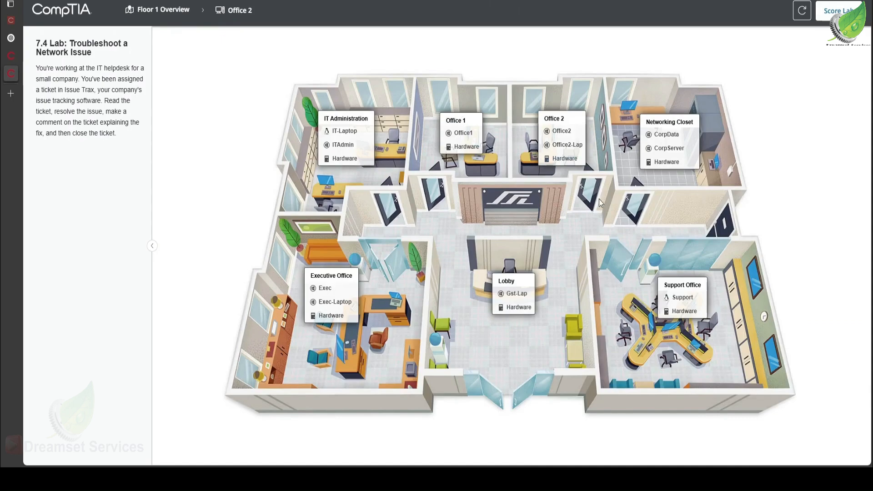
left_click(348, 146)
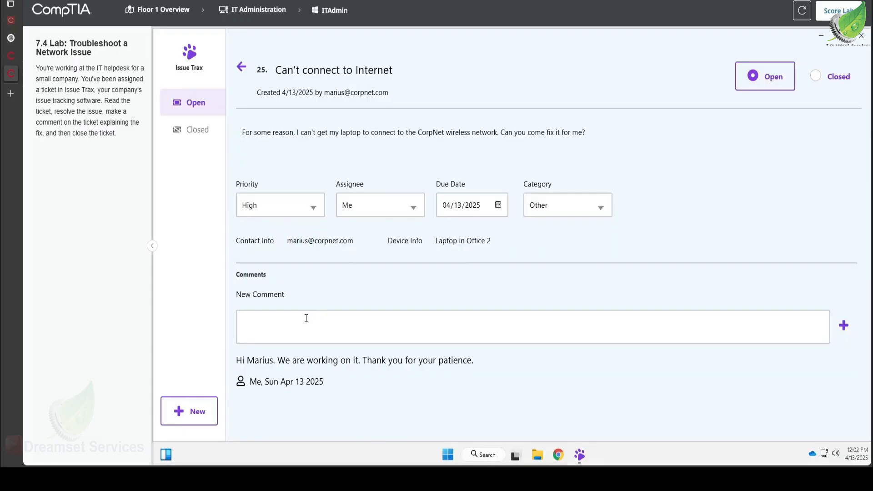
type("Hi")
type("i ")
type("Ma")
type("rius")
type(", the")
type(" probl")
type("ems")
key("BackSpace")
key("BackSpace")
type("has")
type(" been s")
type("ol")
type("ve")
type(". t")
type("Th")
type("e ")
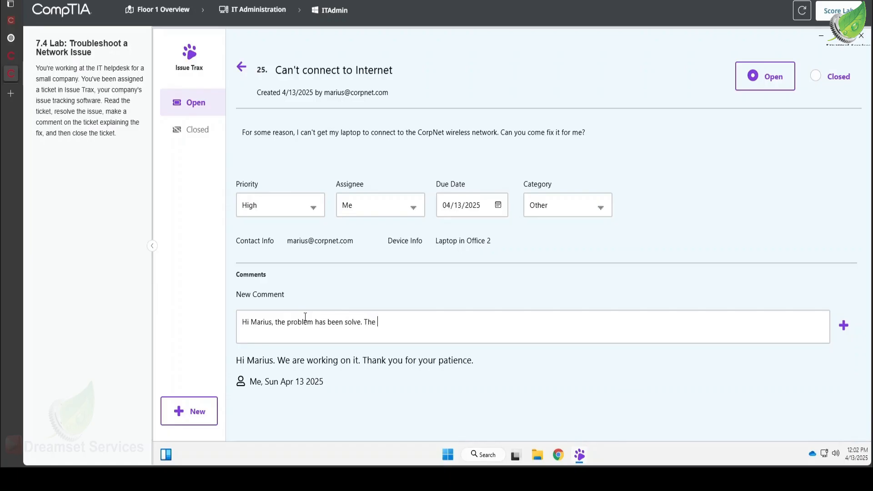
type("wirel")
key("BackSpace")
type("ess")
type("ada")
type("pter")
type(" swt")
type("it")
type("ch")
type(" was")
type("off ")
type("in")
key("BackSpace")
key("BackSpace")
type("in the")
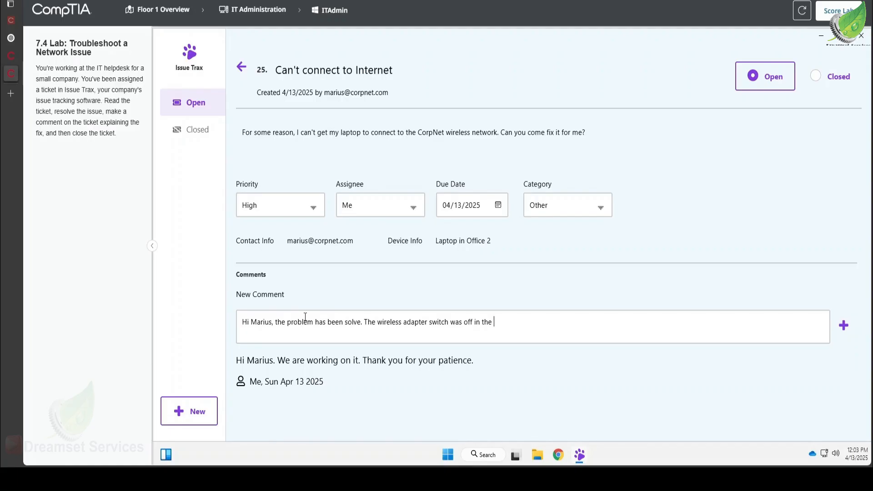
type(" front of the laptop")
type(".:)")
left_click(844, 325)
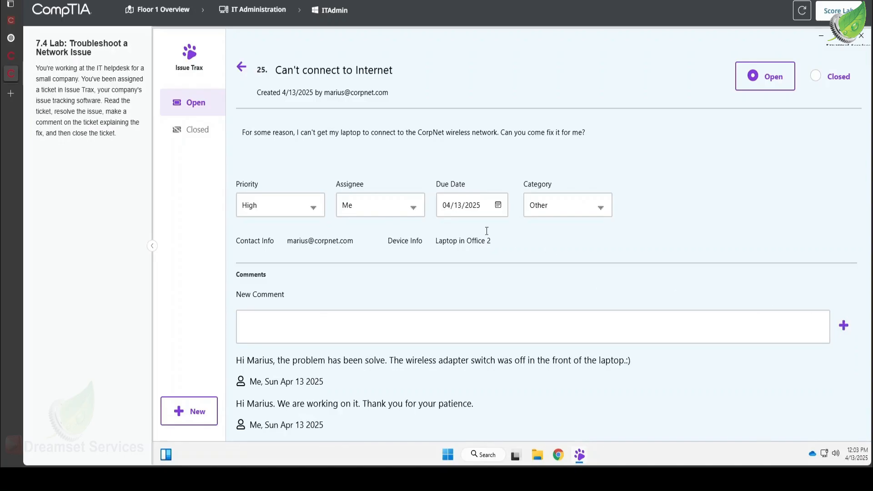
Set the ticket's status to Closed and go back to the open tickets list
left_click(833, 82)
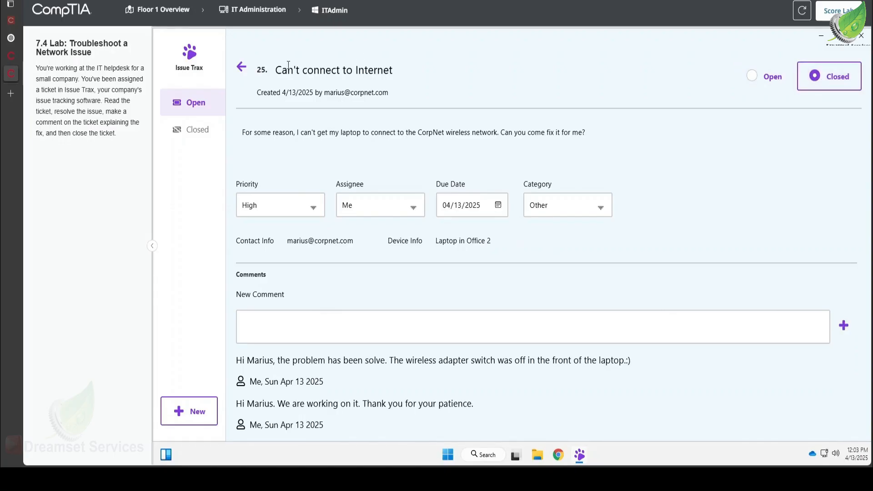
left_click(242, 68)
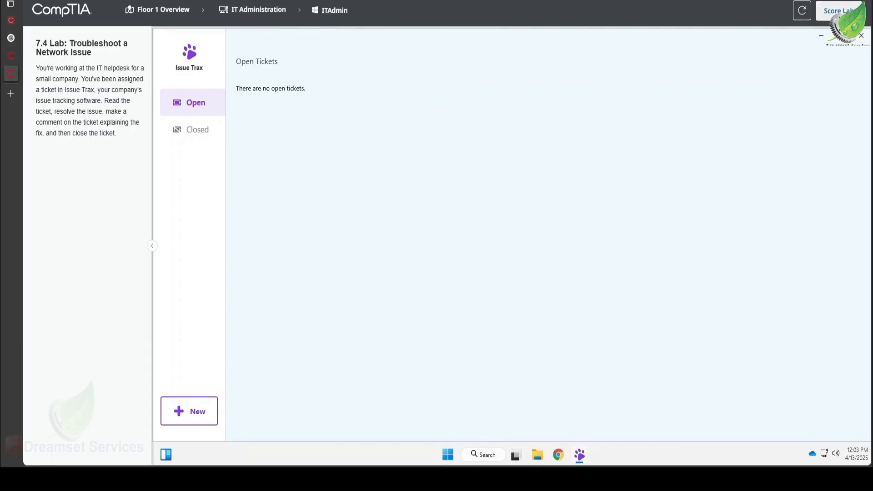
Submit the lab for a score and scroll through the results explanation
left_click(837, 10)
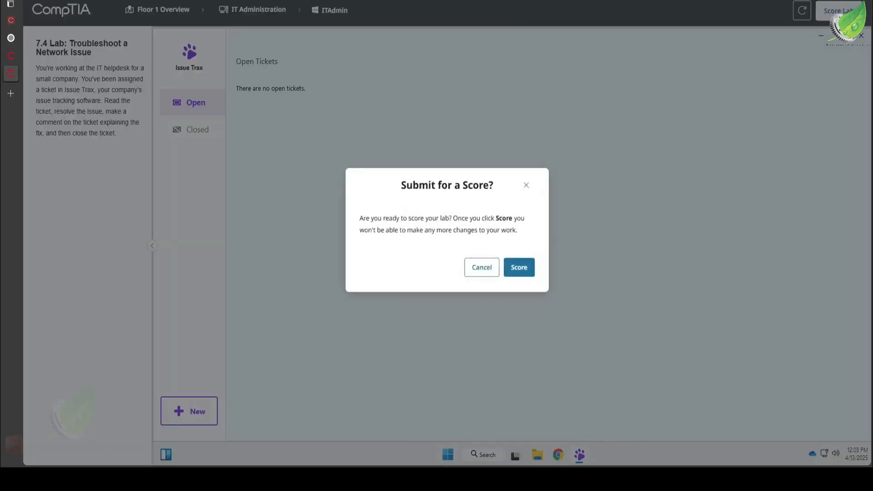
left_click(522, 268)
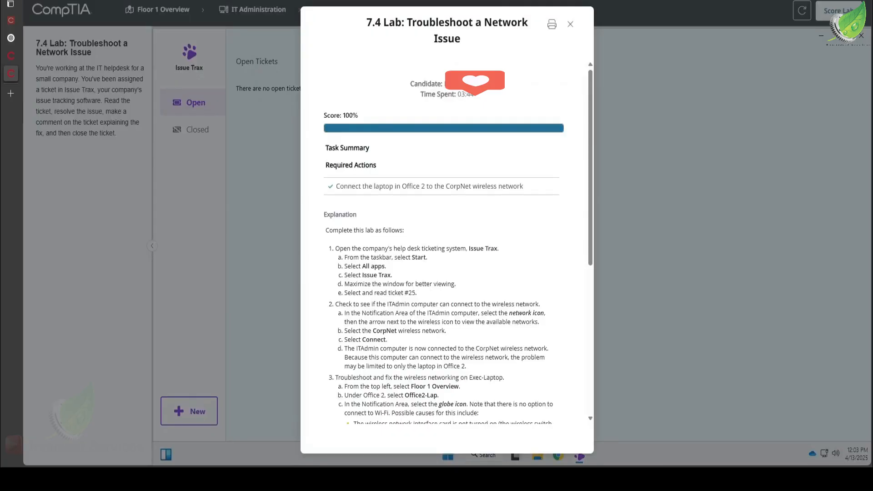
scroll(404, 235, "down", 5)
scroll(403, 234, "down", 3)
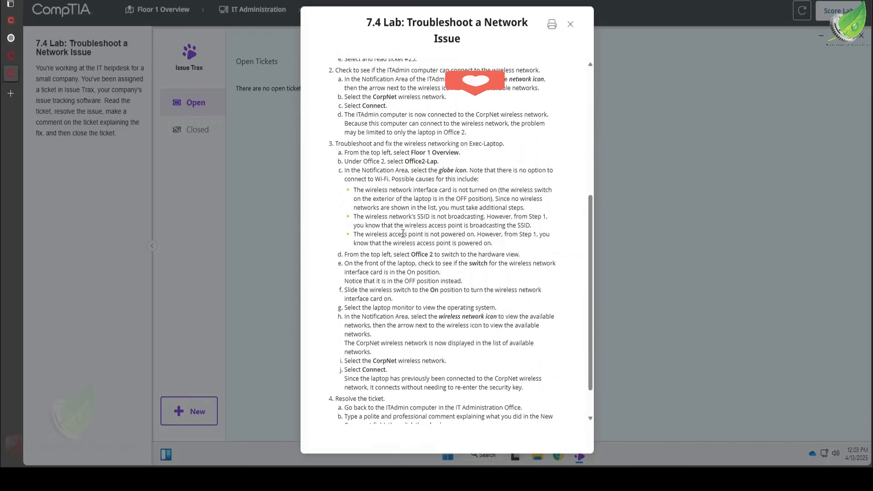
scroll(403, 233, "down", 2)
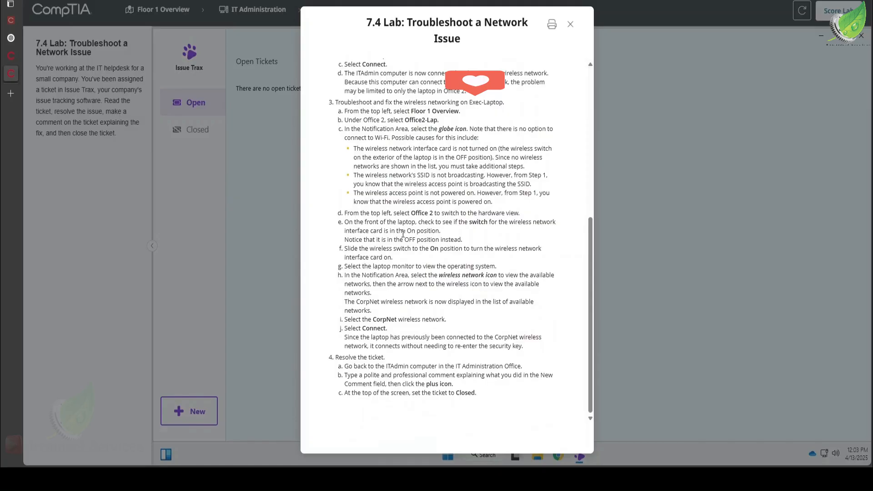